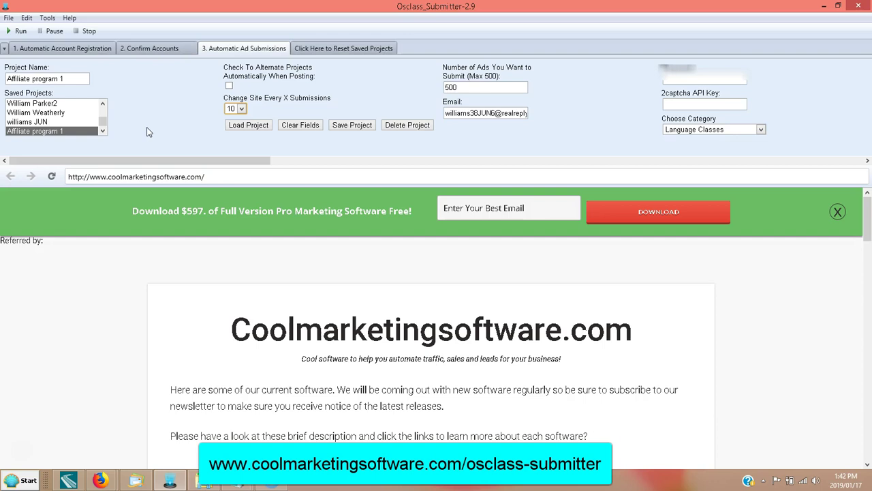
Step: Select the project name 'Affiliate program 1', then deselect it
left_click(71, 79)
left_click_drag(70, 79, 3, 82)
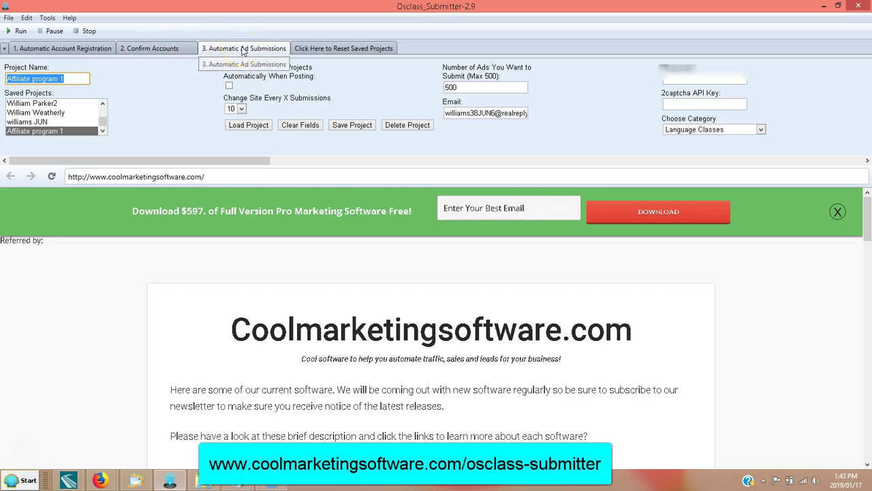
left_click(66, 79)
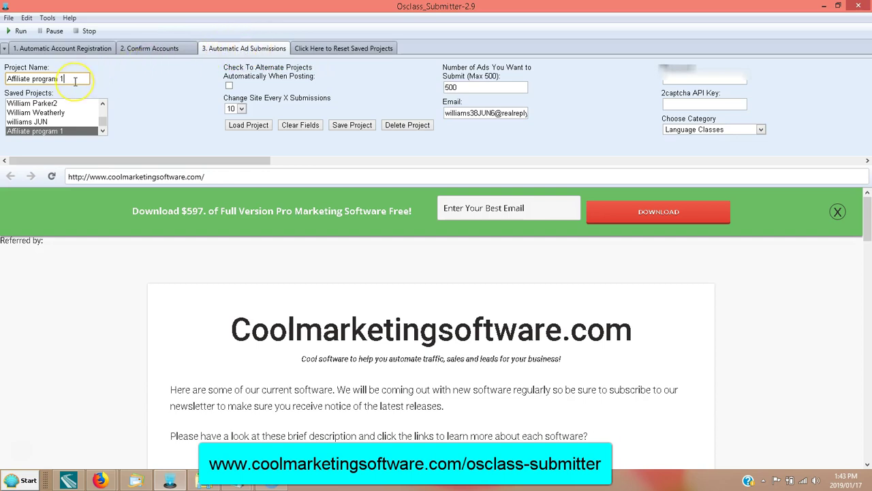
left_click(74, 81)
Step: Review the number of ads to submit and the ad description fields
left_click(465, 86)
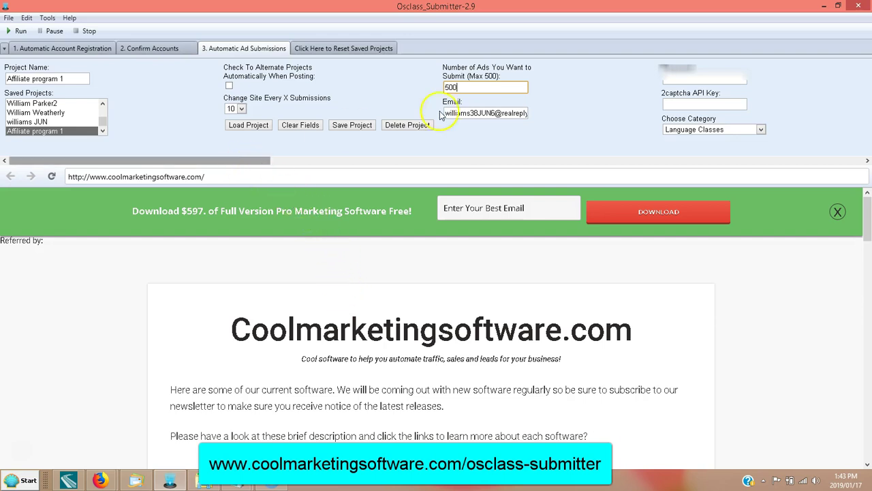
left_click_drag(266, 161, 300, 166)
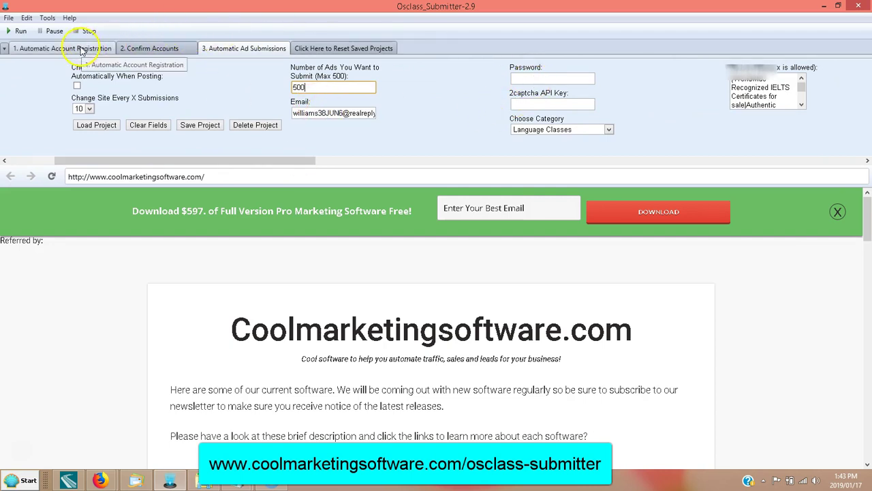
left_click_drag(144, 161, 312, 162)
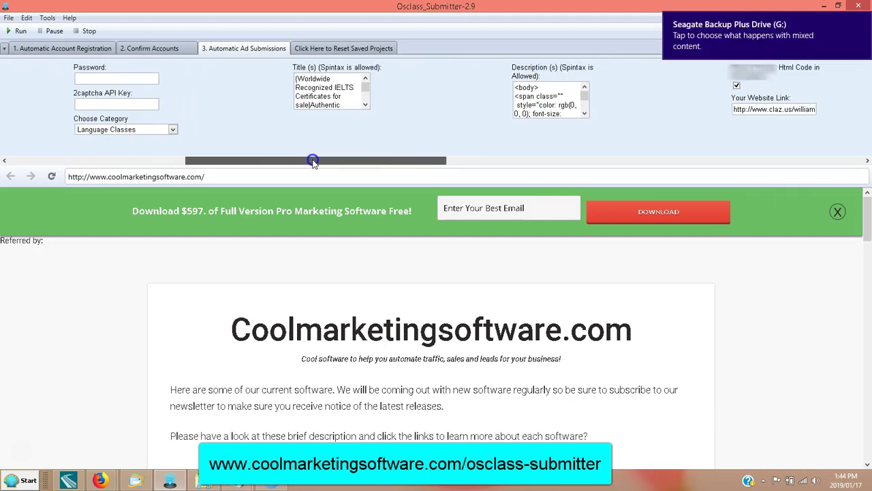
left_click(366, 89)
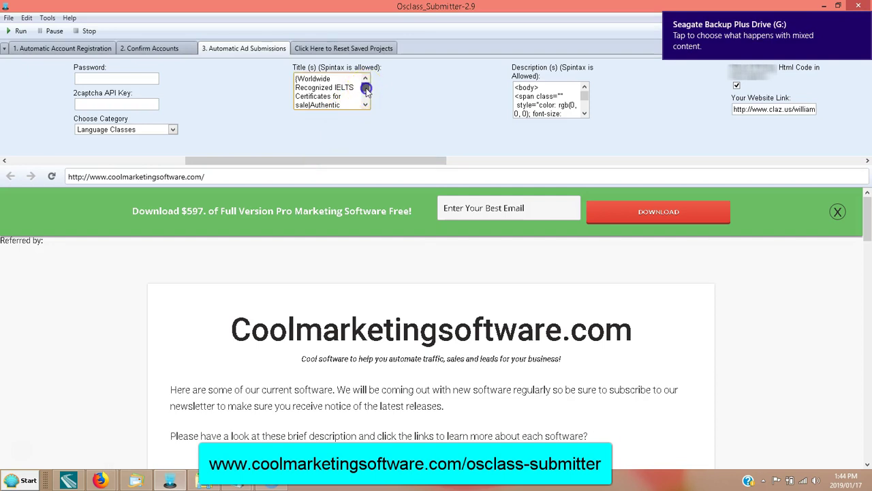
mouse_move(366, 88)
left_mouse_down()
mouse_move(370, 103)
mouse_move(376, 75)
left_mouse_up()
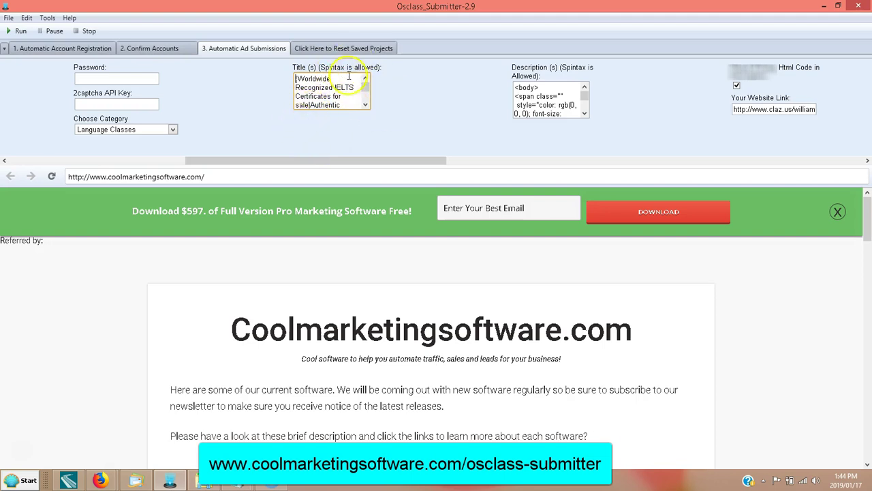
left_click(366, 92)
left_click_drag(366, 92, 366, 83)
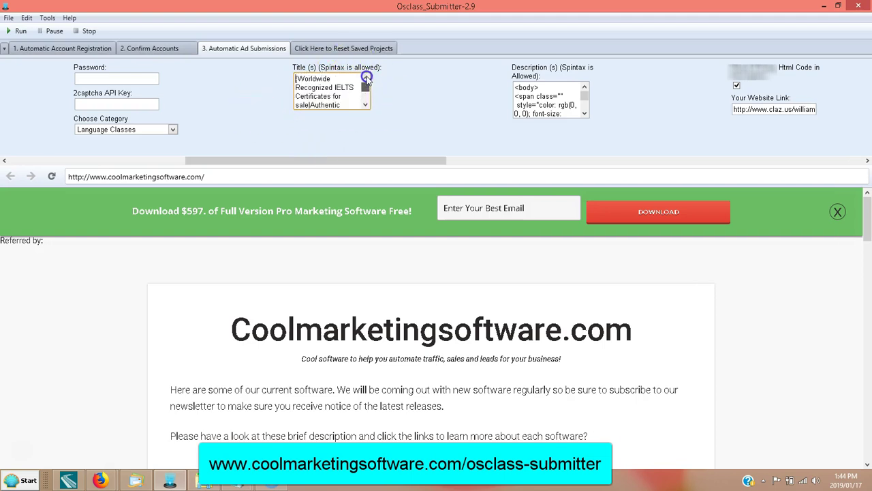
left_click(584, 97)
left_click_drag(584, 97, 590, 108)
scroll(385, 161, "left", 5)
left_click_drag(249, 164, 390, 159)
Step: Choose '--Business Opportunity Categories--' in the Choose Category dropdown instead of Language Classes
left_click(306, 129)
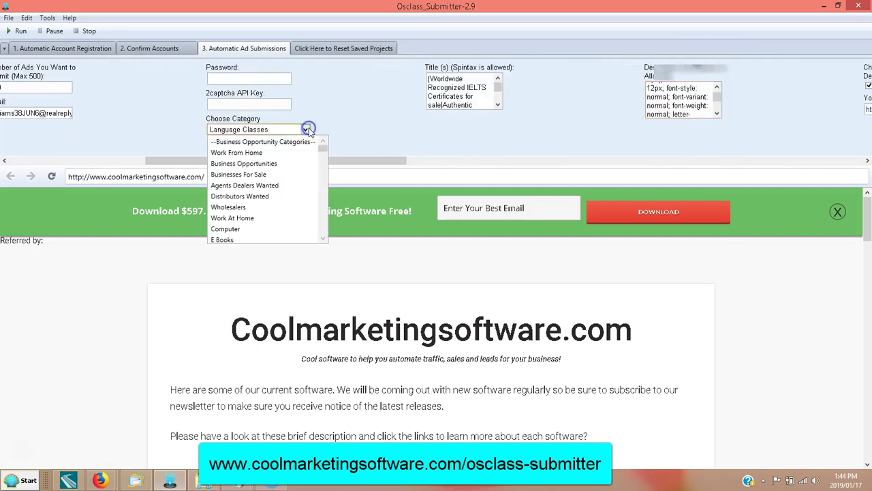
left_click(306, 129)
left_click(306, 129)
mouse_move(324, 149)
left_mouse_down()
mouse_move(327, 170)
mouse_move(325, 142)
left_mouse_up()
left_click(306, 129)
left_click(306, 130)
Step: Scroll the form right to review the website link and ad description
left_click_drag(380, 158, 531, 159)
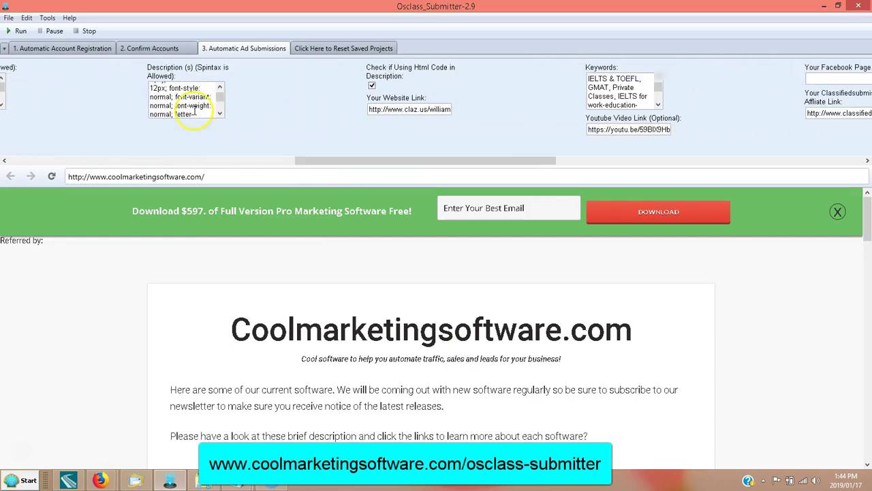
left_click_drag(382, 159, 399, 161)
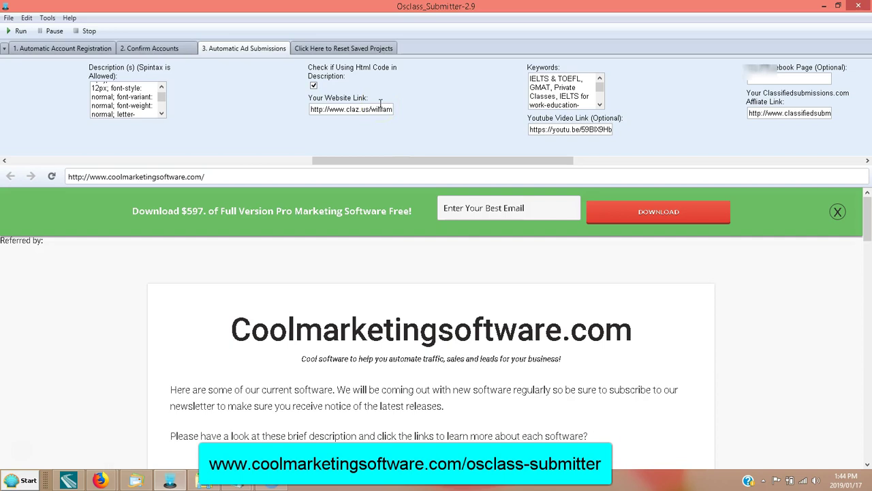
left_click(327, 110)
left_click(117, 96)
left_click(353, 118)
mouse_move(316, 109)
left_mouse_down()
mouse_move(418, 110)
mouse_move(323, 109)
left_mouse_up()
left_click(344, 162)
left_click_drag(344, 162, 351, 160)
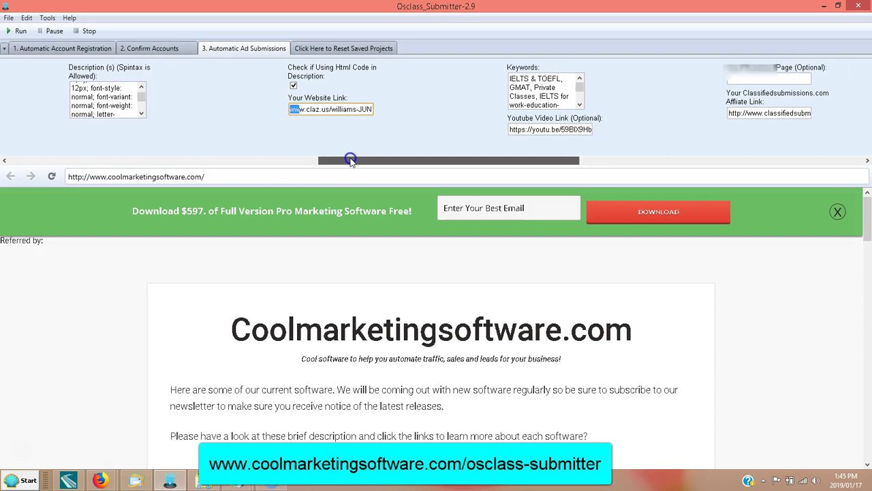
left_click_drag(392, 158, 406, 158)
left_click_drag(526, 86, 526, 96)
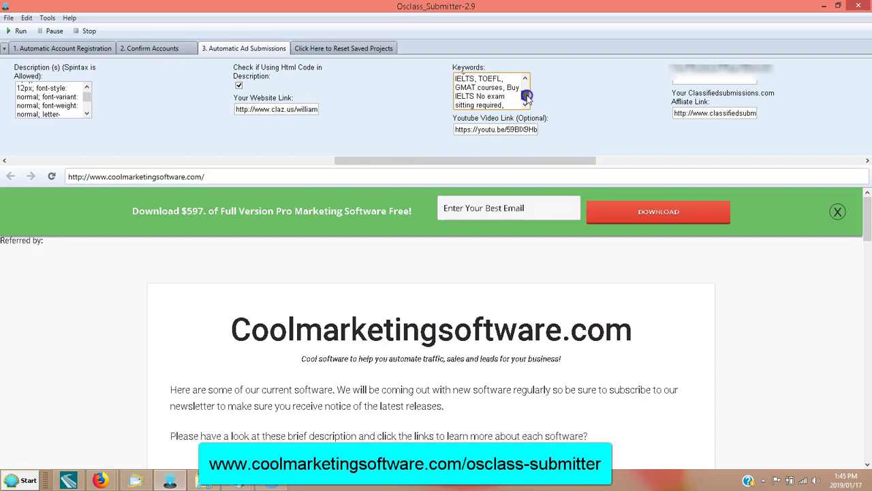
left_click_drag(472, 160, 503, 160)
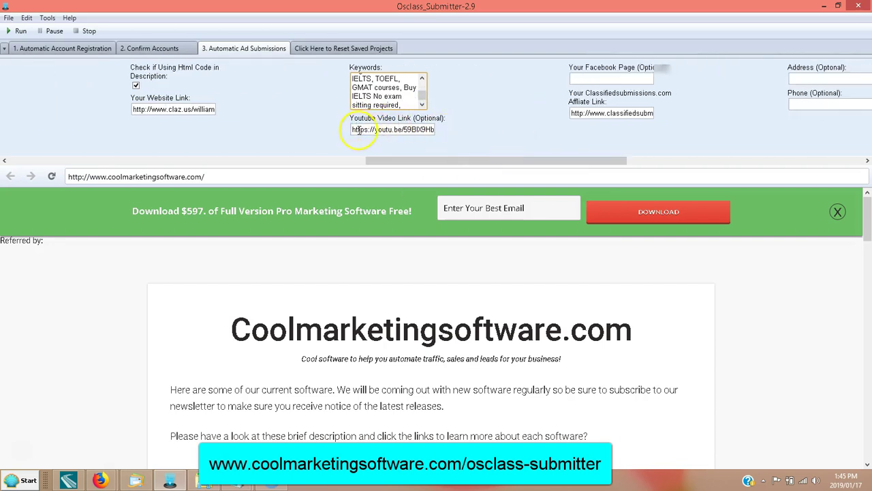
left_click_drag(353, 129, 450, 128)
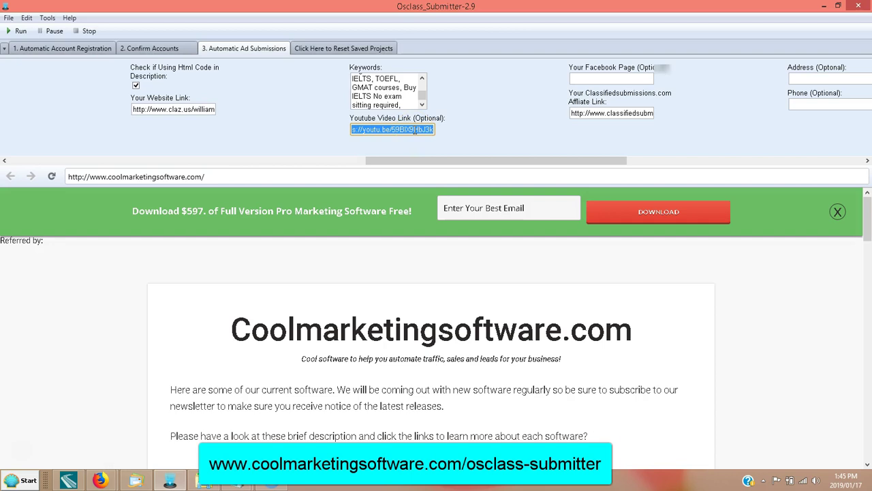
left_click_drag(430, 163, 485, 161)
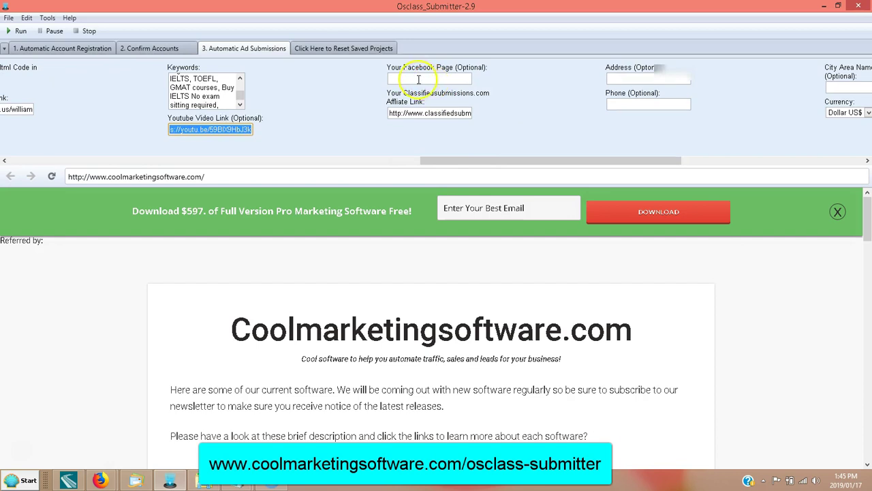
left_click(430, 81)
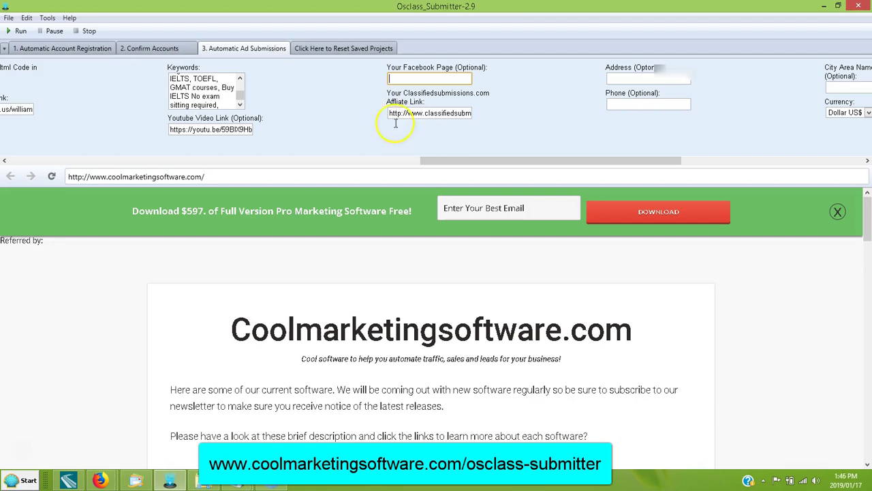
left_click_drag(443, 161, 495, 159)
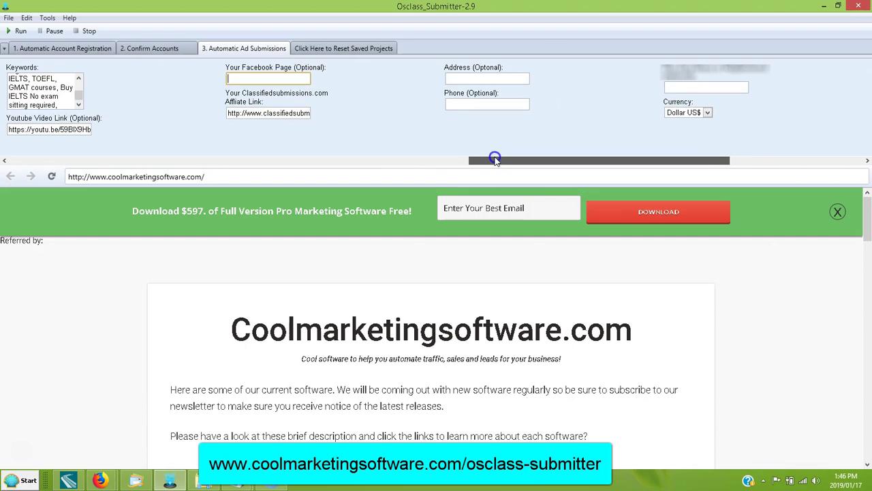
left_click_drag(508, 161, 578, 158)
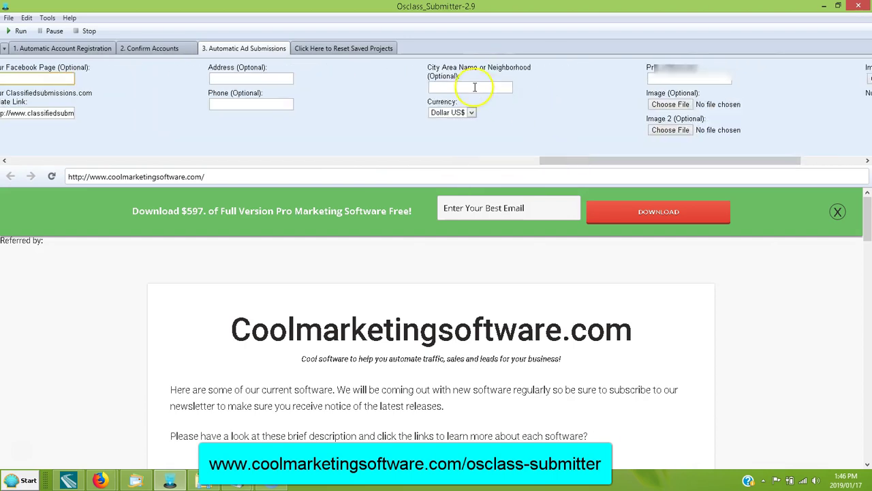
left_click(475, 87)
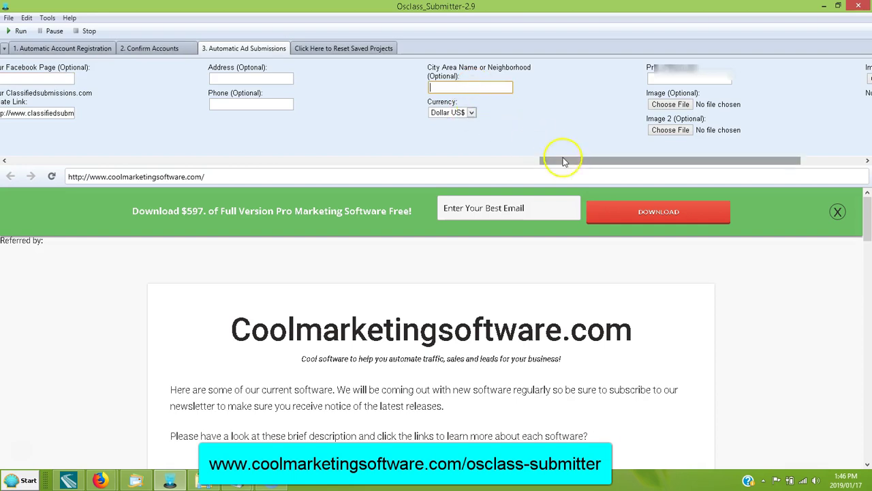
left_click_drag(576, 162, 623, 151)
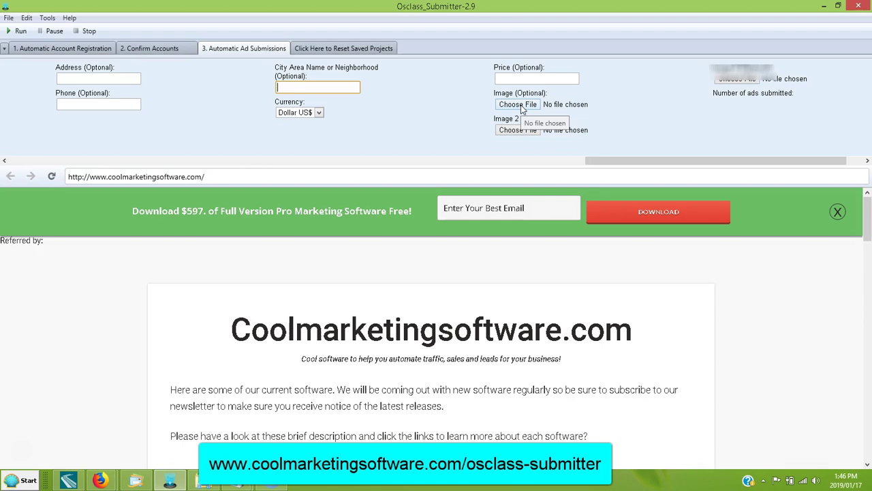
left_click_drag(656, 159, 686, 153)
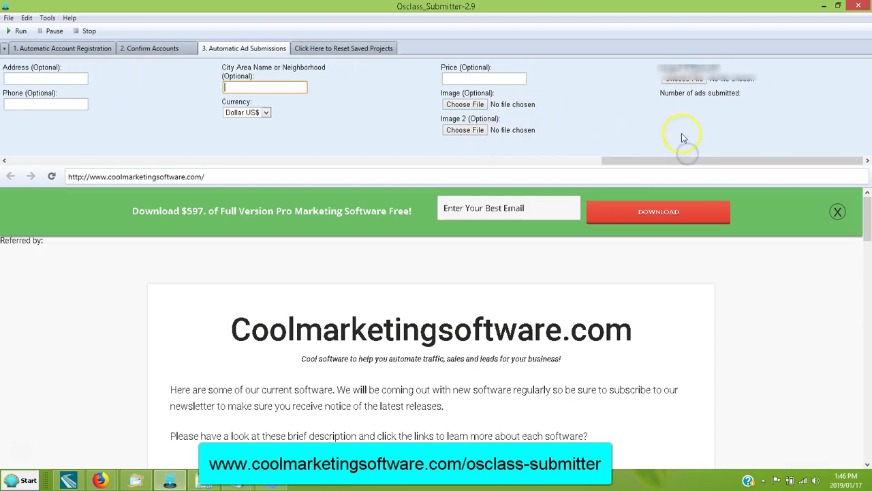
left_click(613, 152)
left_click(510, 160)
mouse_move(621, 163)
left_mouse_down()
mouse_move(370, 147)
mouse_move(6, 166)
left_mouse_up()
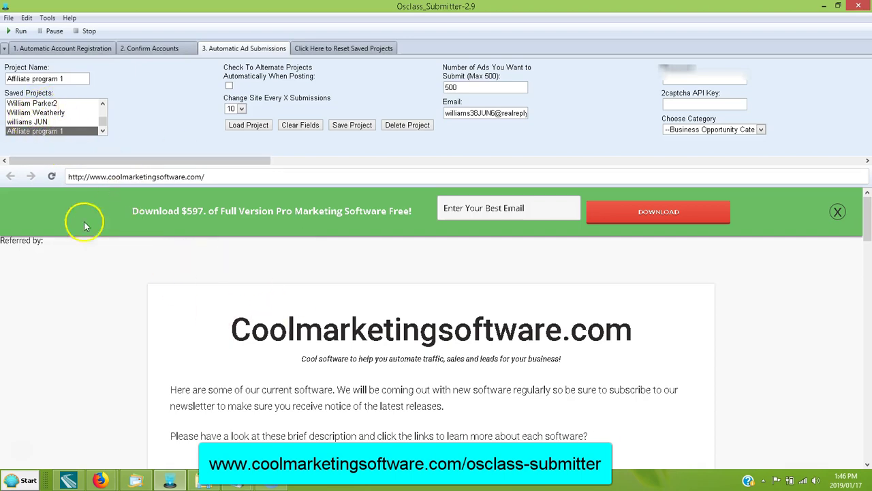
Step: Enable automatic project alternation and set Change Site Every X Submissions to 30
left_click(229, 87)
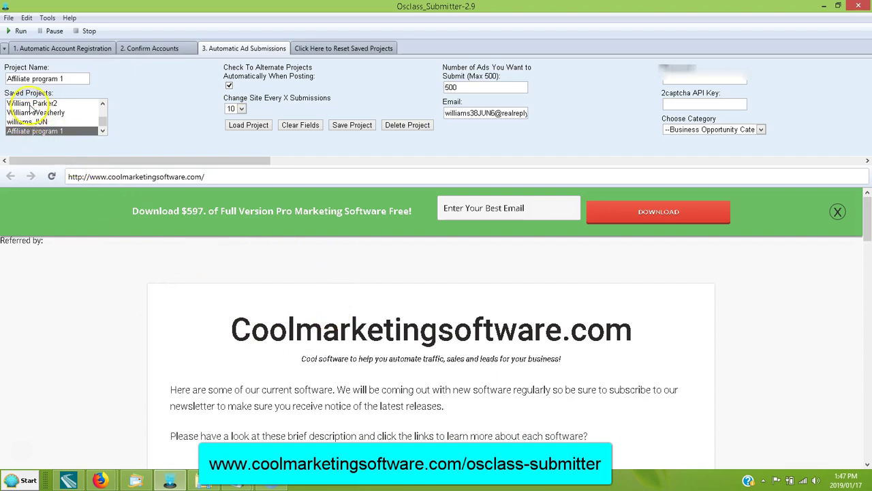
left_click(242, 109)
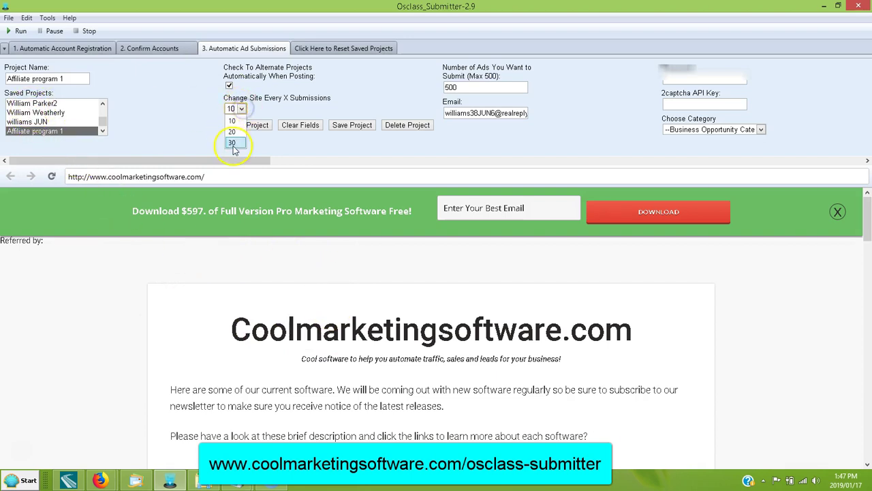
left_click(192, 160)
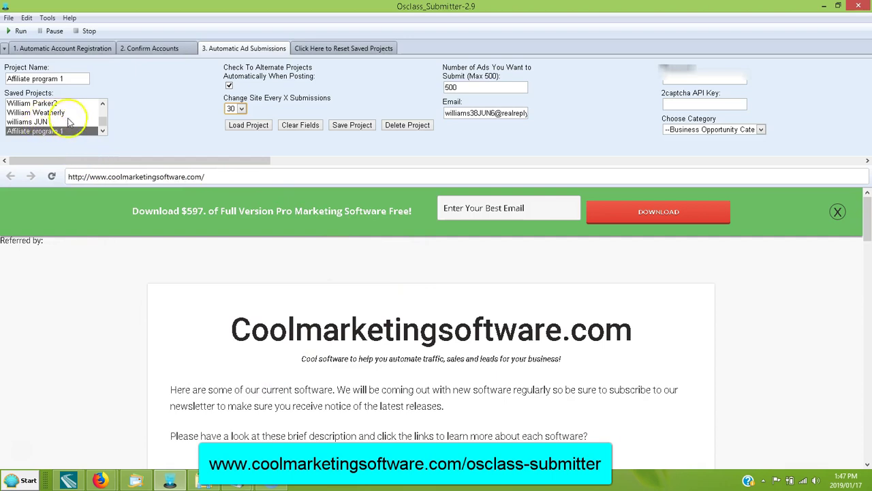
mouse_move(104, 127)
left_mouse_down()
mouse_move(101, 107)
mouse_move(104, 133)
left_mouse_up()
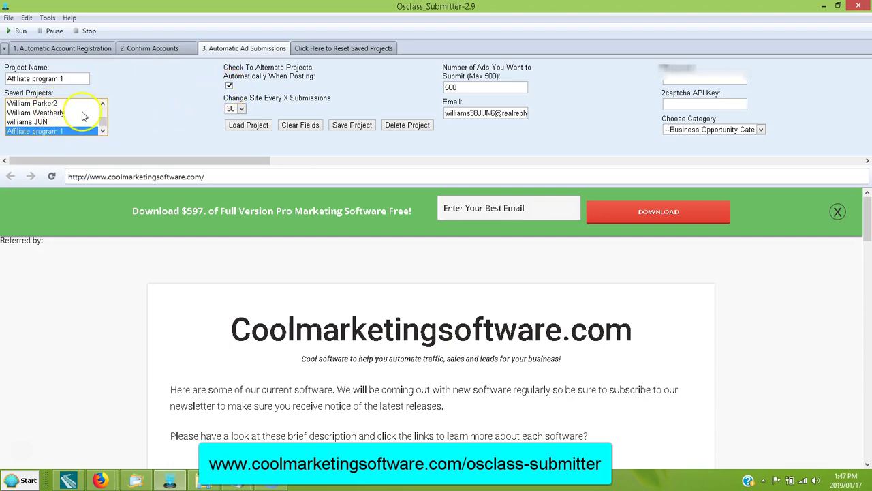
Step: Change the Change Site Every X Submissions value from 30 to 10
left_click(102, 104)
left_click(103, 104)
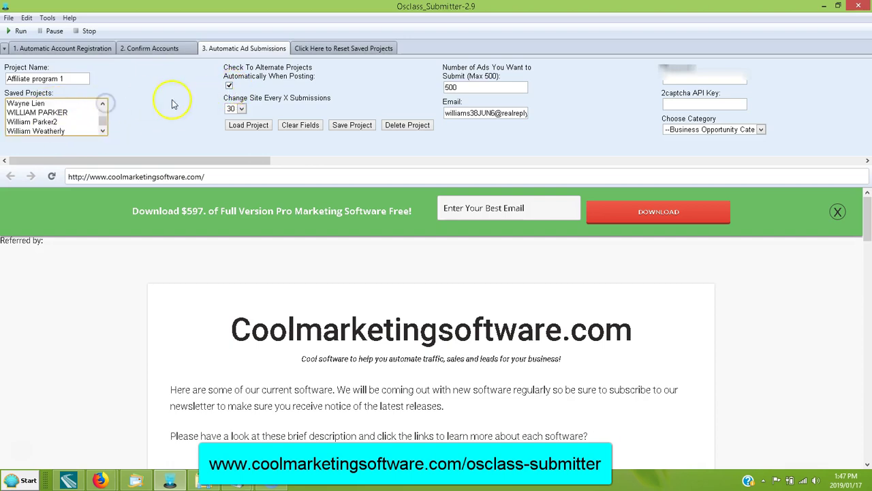
left_click(242, 109)
left_click(232, 120)
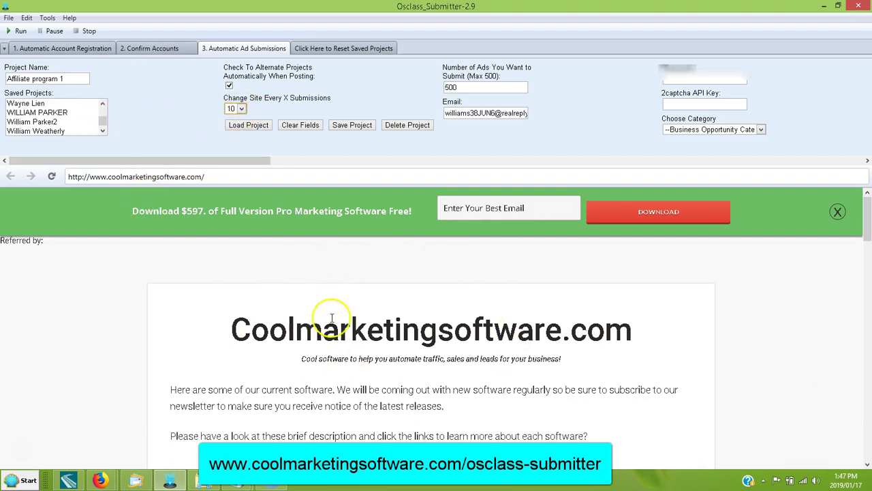
Step: Browse the saved projects list, bringing Affiliate program 1 back into view
left_click(103, 129)
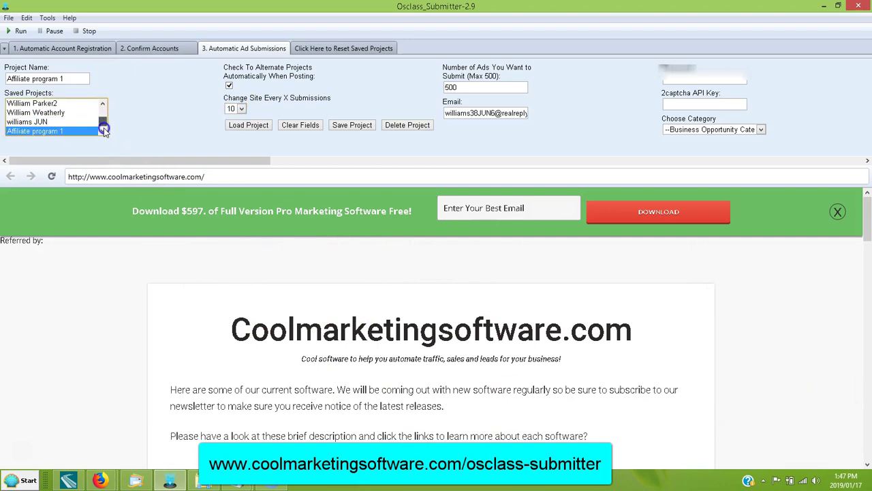
left_click(52, 116)
left_click(49, 104)
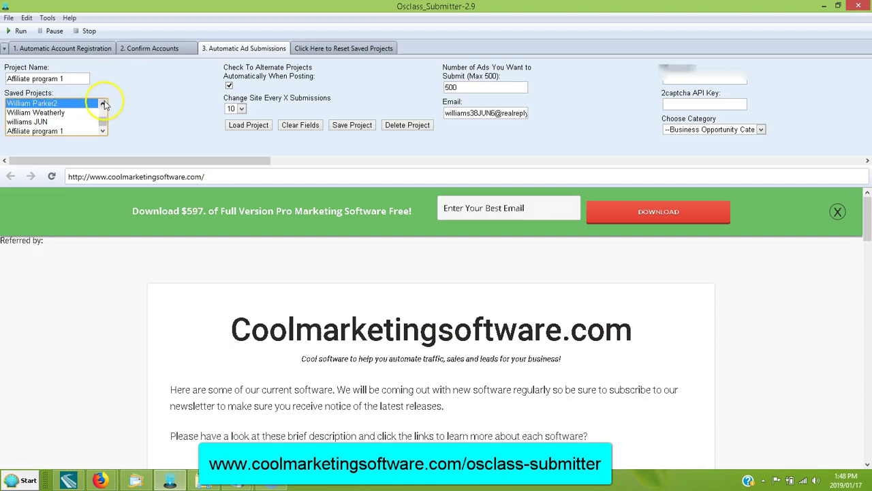
left_click(104, 103)
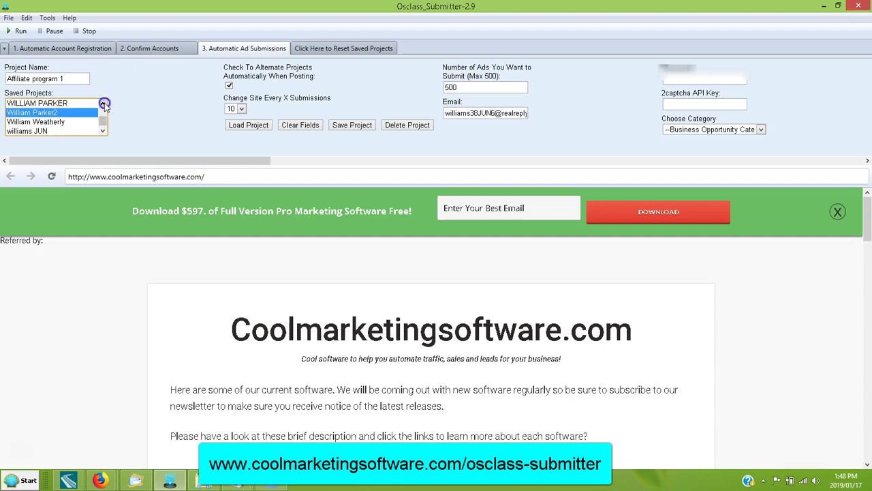
left_click(104, 103)
left_click(103, 122)
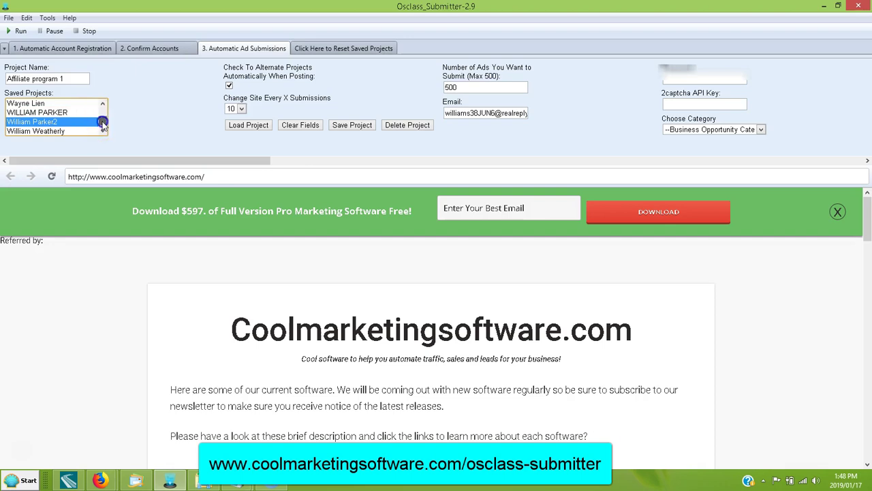
left_click_drag(102, 123, 104, 113)
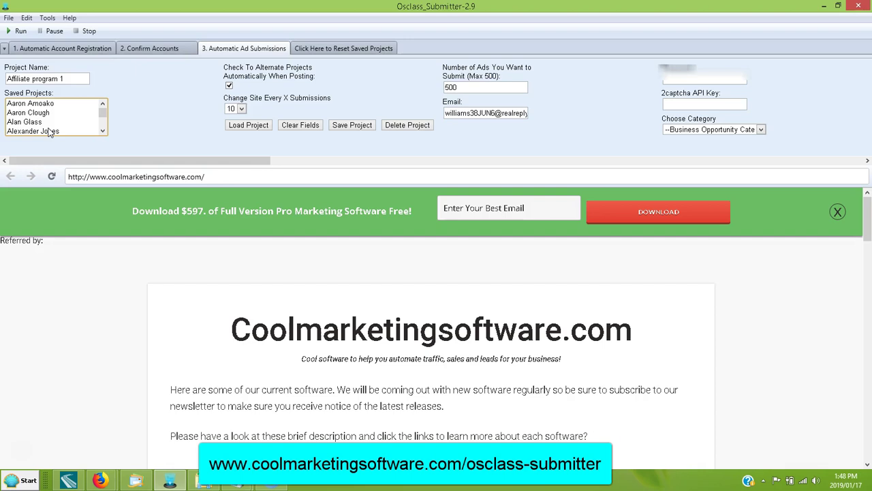
left_click(52, 90)
Step: Focus the Project Name field and bring the password and ad title fields into view
left_click(72, 80)
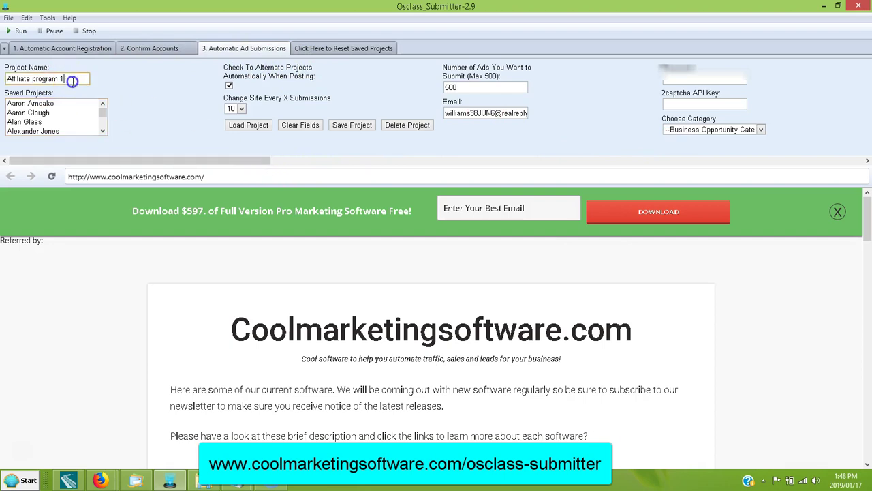
left_click(162, 158)
left_click(272, 161)
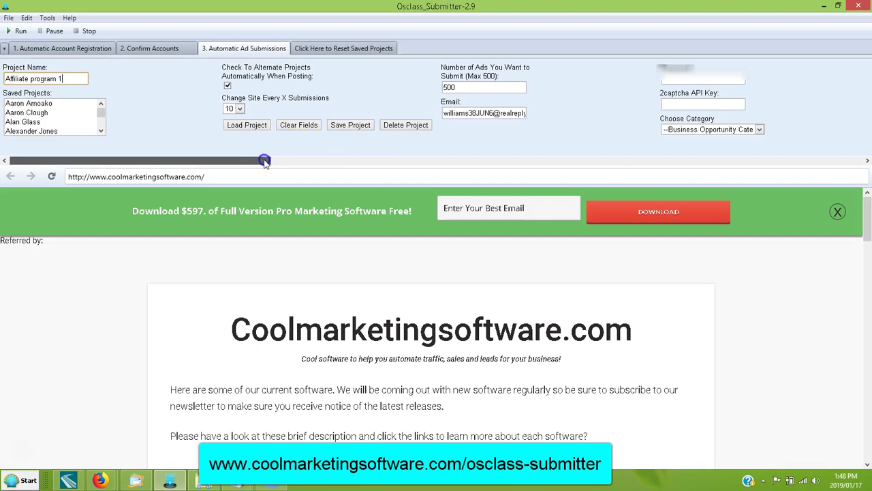
left_click_drag(272, 161, 202, 159)
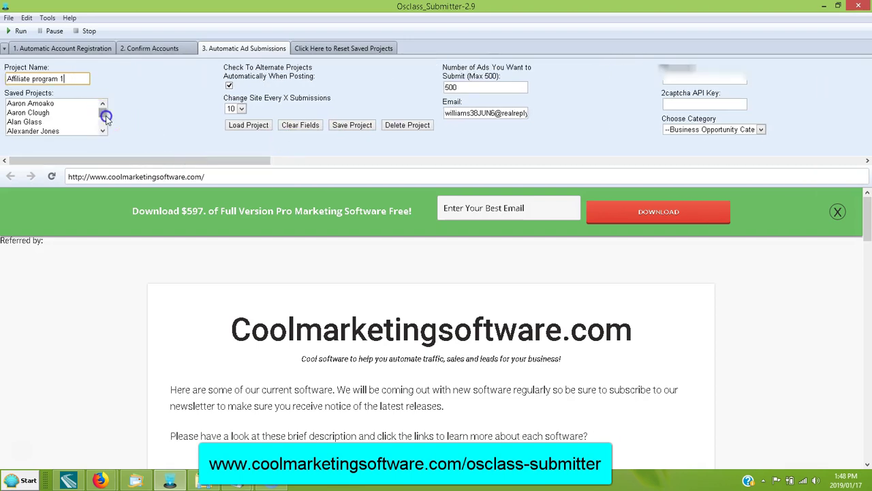
Step: Rename the project to 'Affiliate program 2', save it, and dismiss the confirmation
left_click_drag(101, 113, 106, 137)
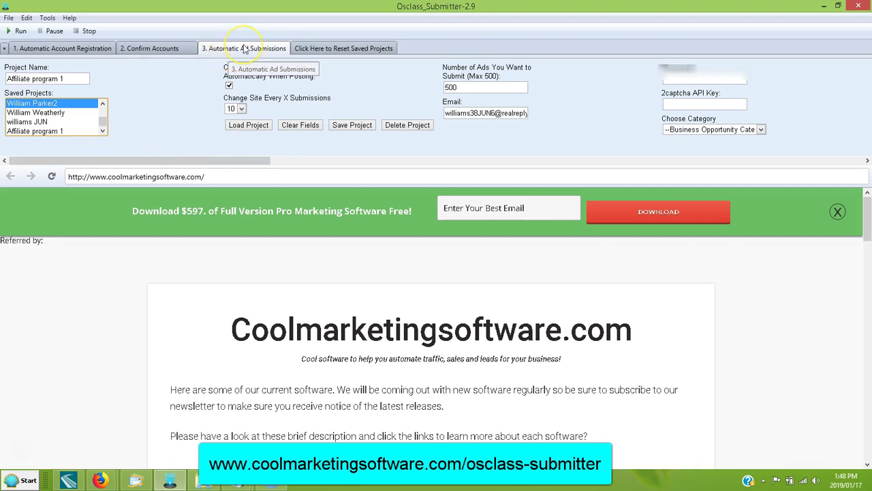
left_click(68, 77)
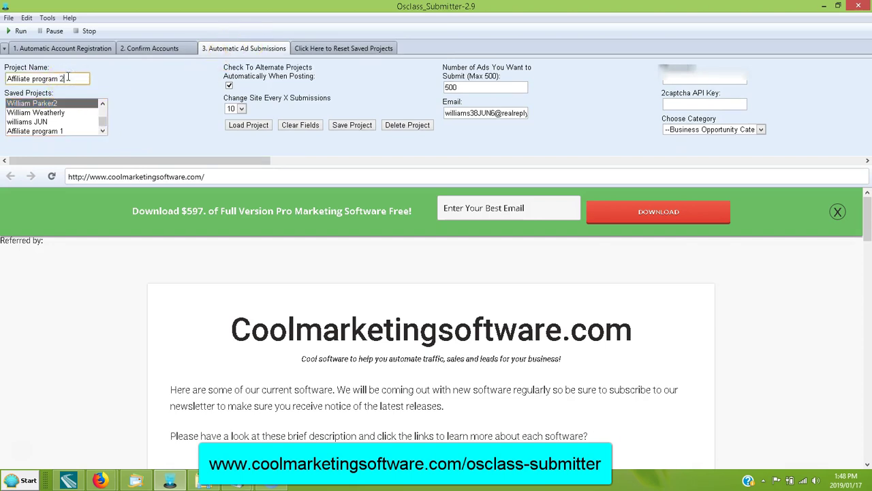
left_click(349, 127)
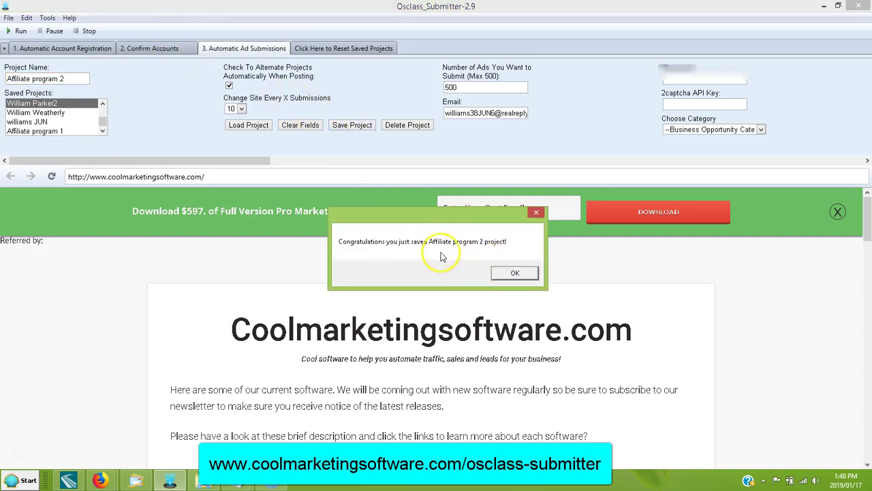
left_click(515, 274)
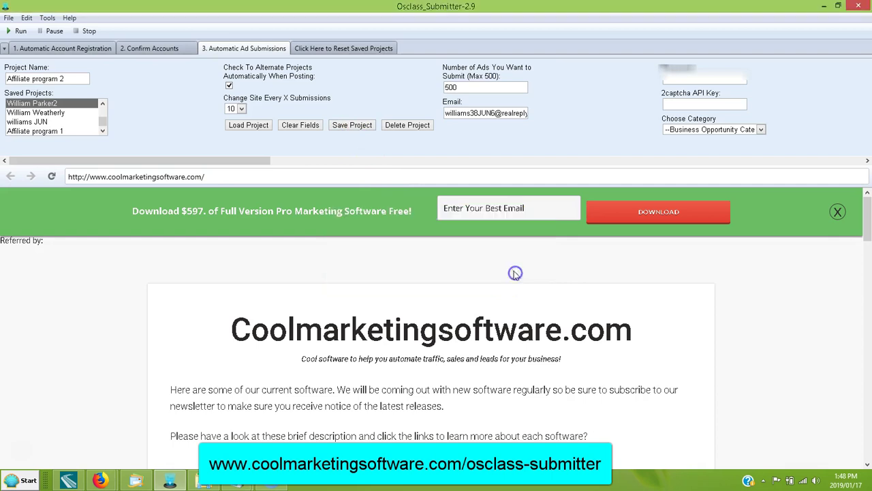
left_click(369, 51)
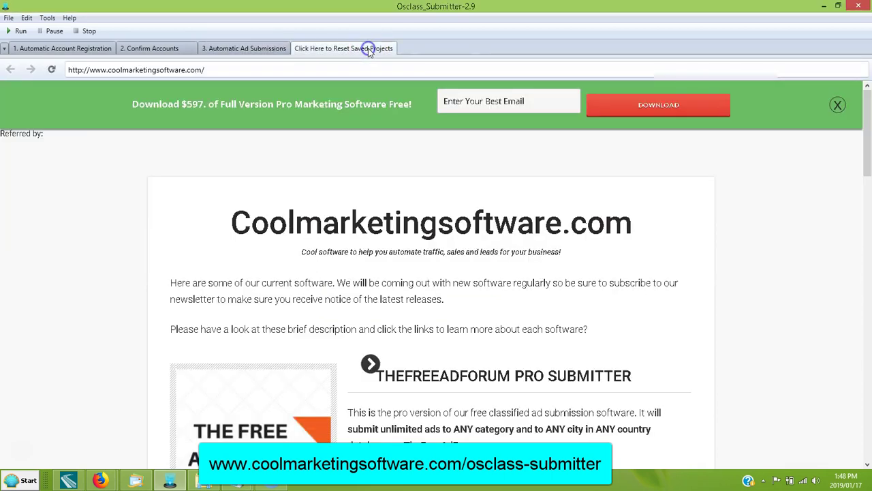
left_click(256, 51)
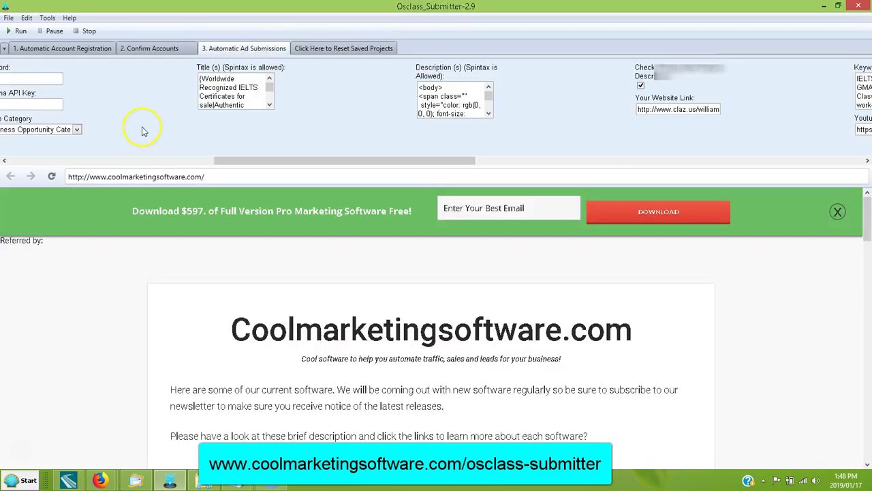
left_click_drag(247, 160, 5, 152)
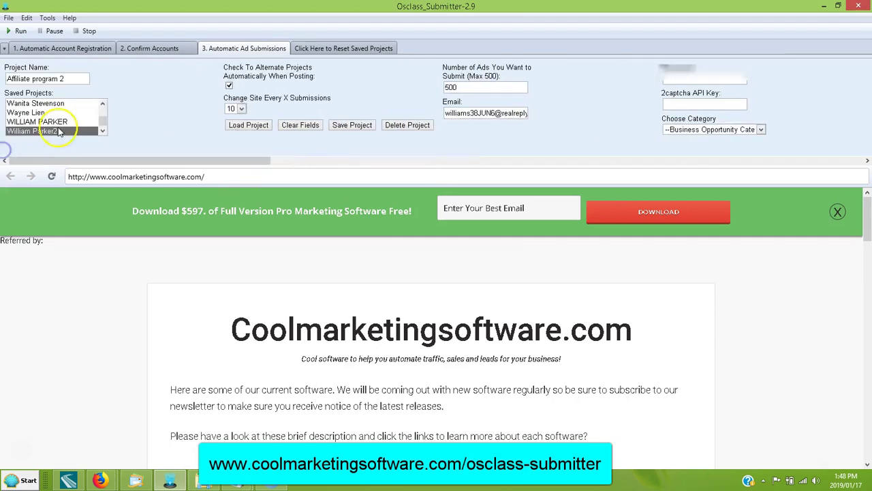
left_click(102, 132)
left_click(30, 130)
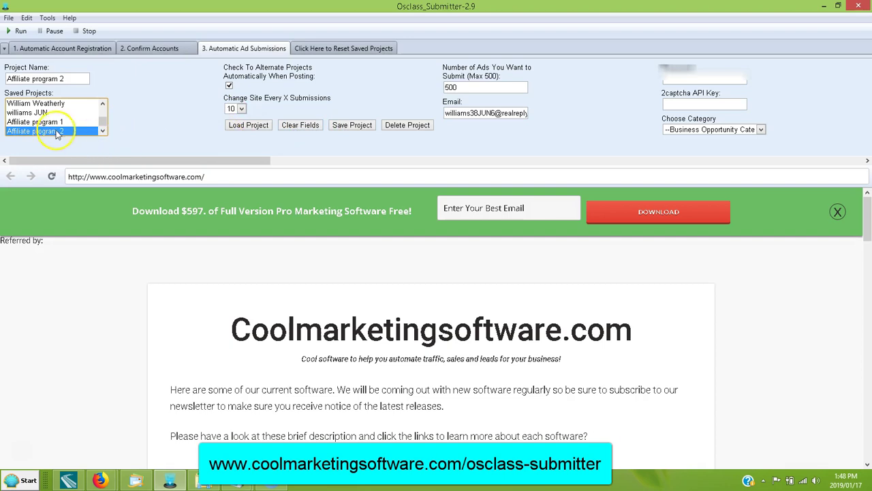
left_click(251, 127)
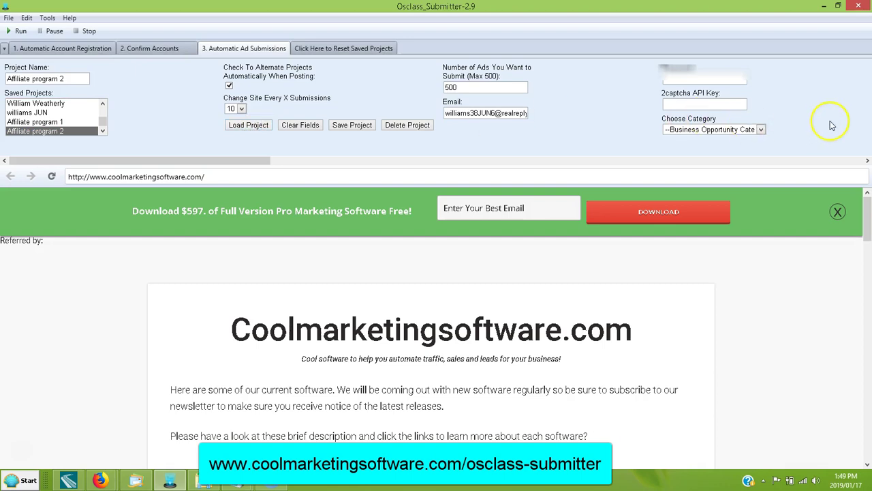
left_click_drag(245, 161, 194, 160)
left_click(42, 121)
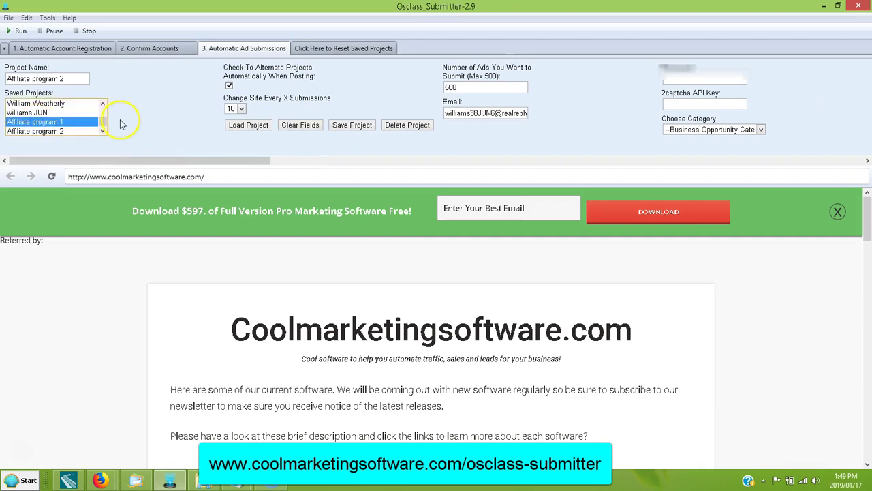
left_click(259, 130)
left_click_drag(235, 161, 250, 162)
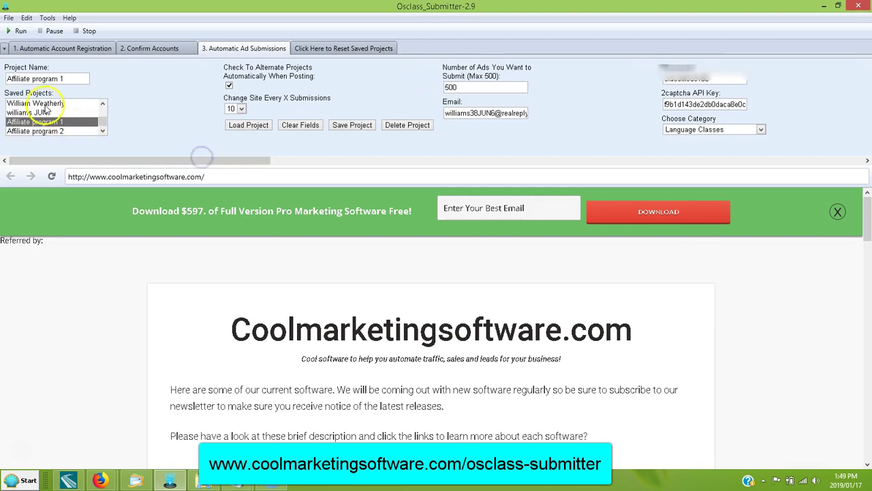
left_click(164, 162)
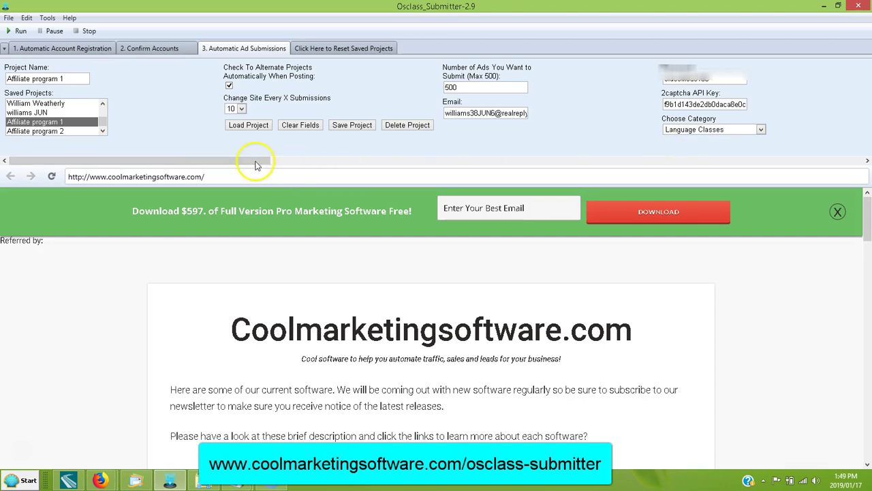
Step: Select Affiliate program 1, enable Alternate Projects, and keep site changes every 10 submissions
left_click_drag(256, 161, 192, 161)
left_click(67, 124)
left_click(230, 86)
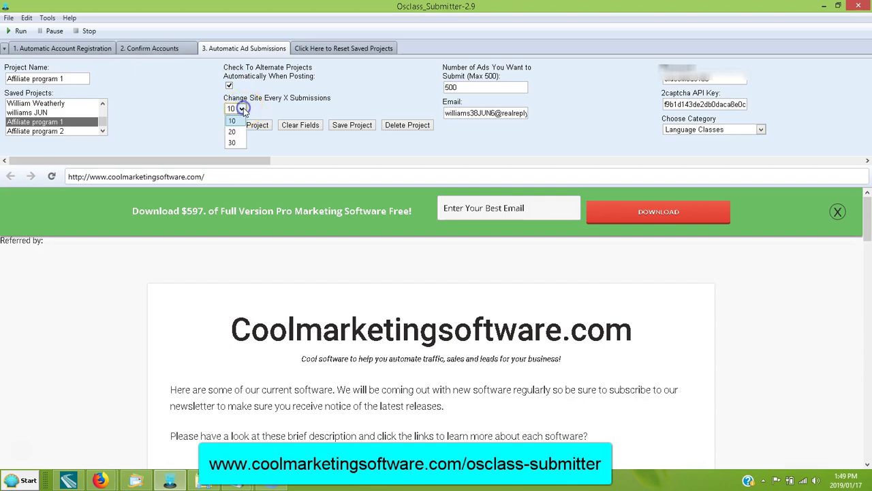
left_click(173, 107)
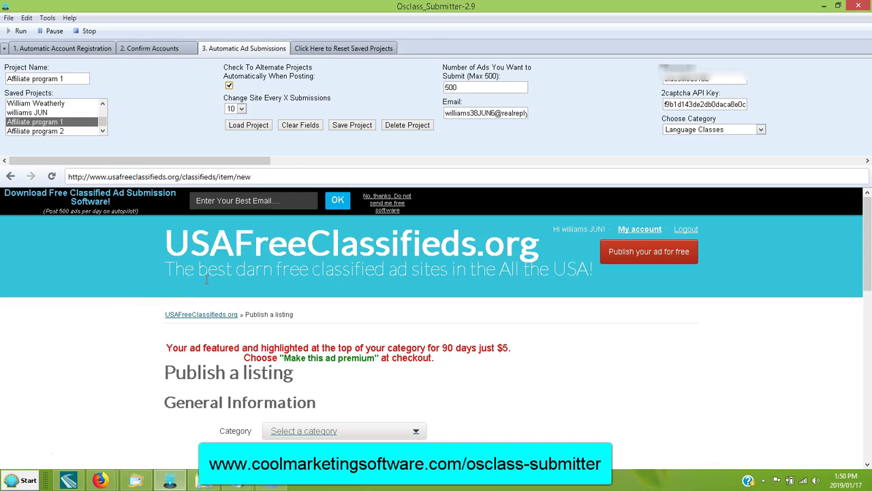
Step: Follow the auto-filled listing form down to the Publish section, then switch to Firefox
mouse_move(869, 250)
left_mouse_down()
mouse_move(868, 344)
mouse_move(868, 247)
left_mouse_up()
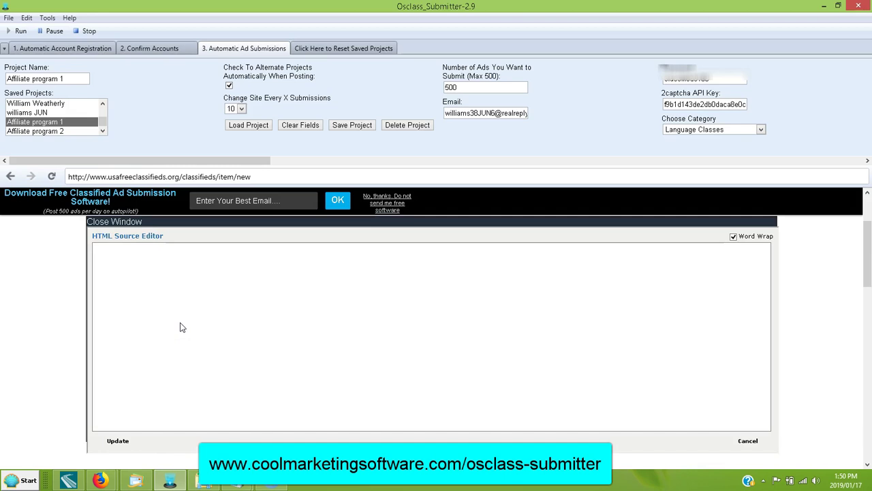
left_click(188, 300)
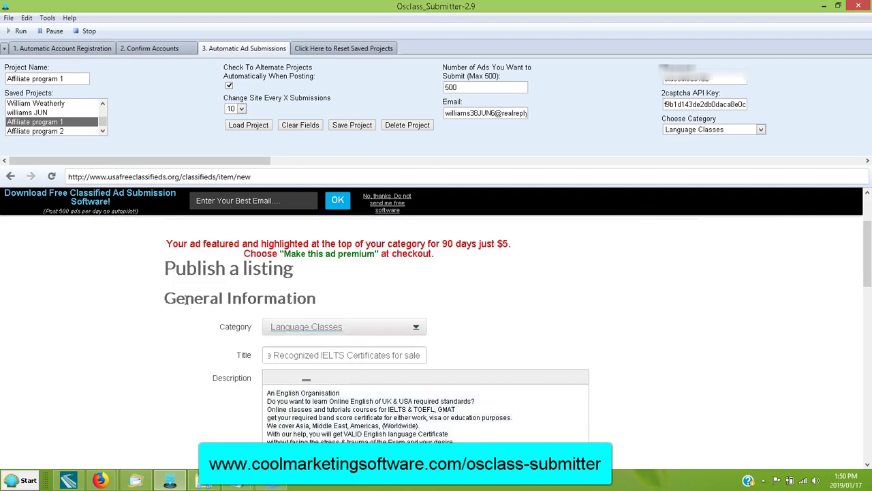
left_click_drag(868, 254, 868, 325)
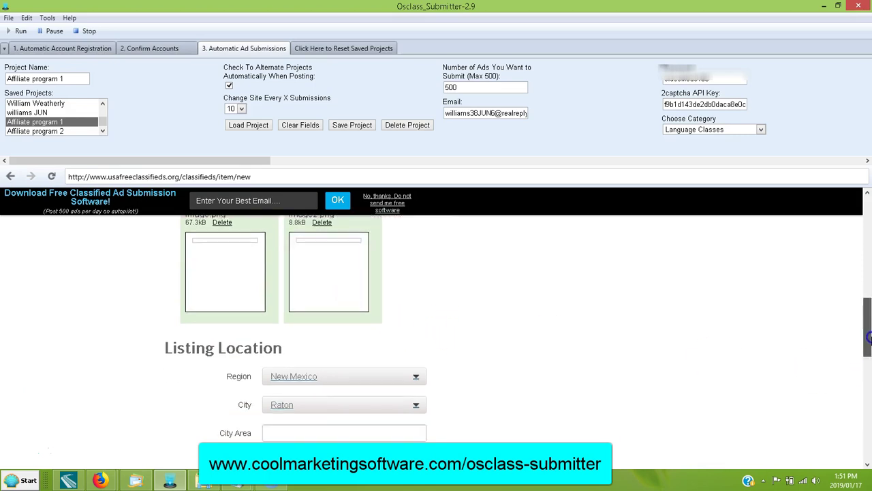
left_click_drag(868, 344, 868, 400)
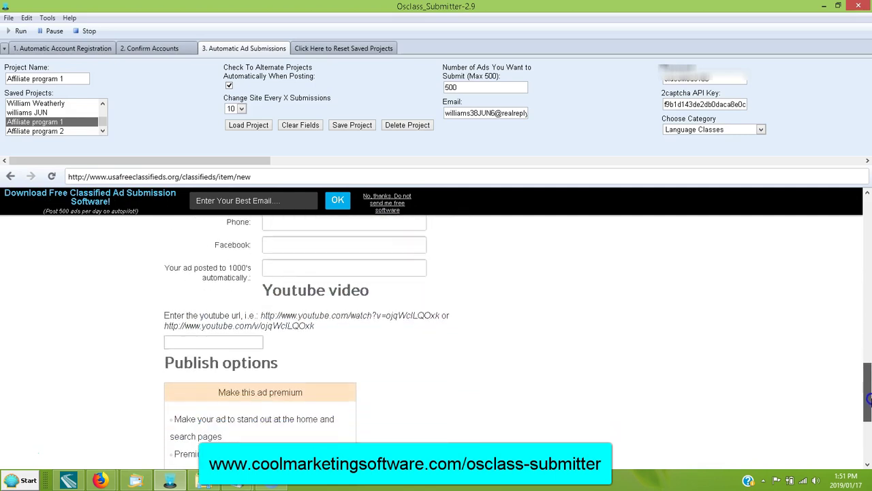
left_click(868, 401)
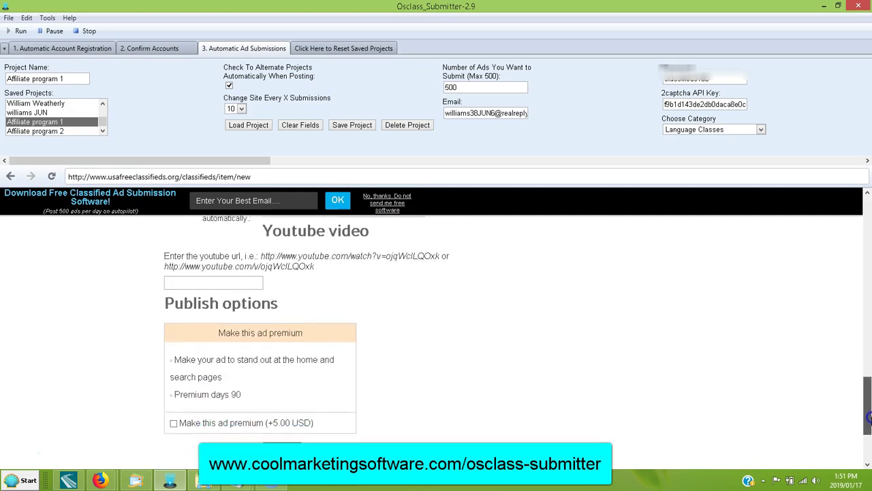
scroll(185, 272, "up", 3)
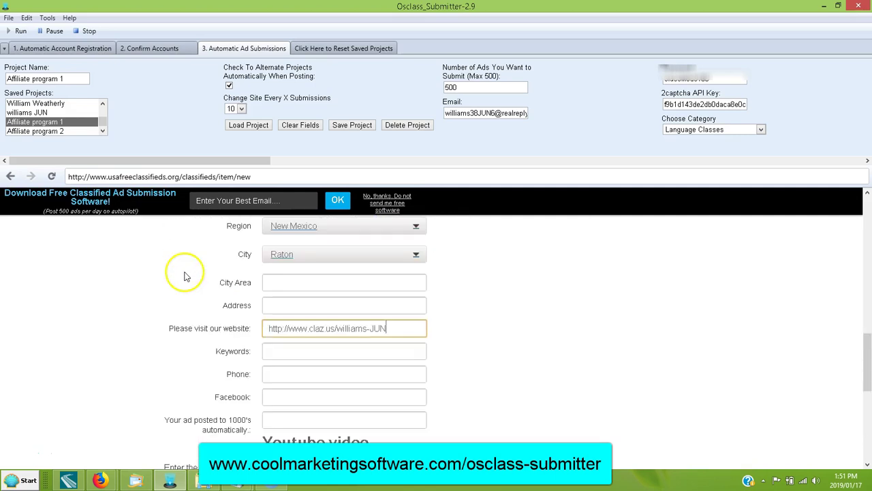
mouse_move(865, 334)
left_mouse_down()
mouse_move(869, 370)
mouse_move(868, 334)
left_mouse_up()
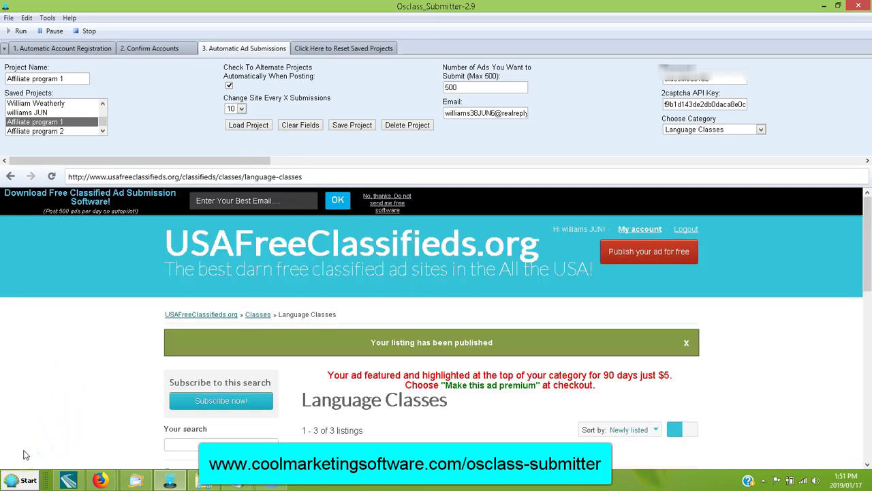
key("alt+Tab")
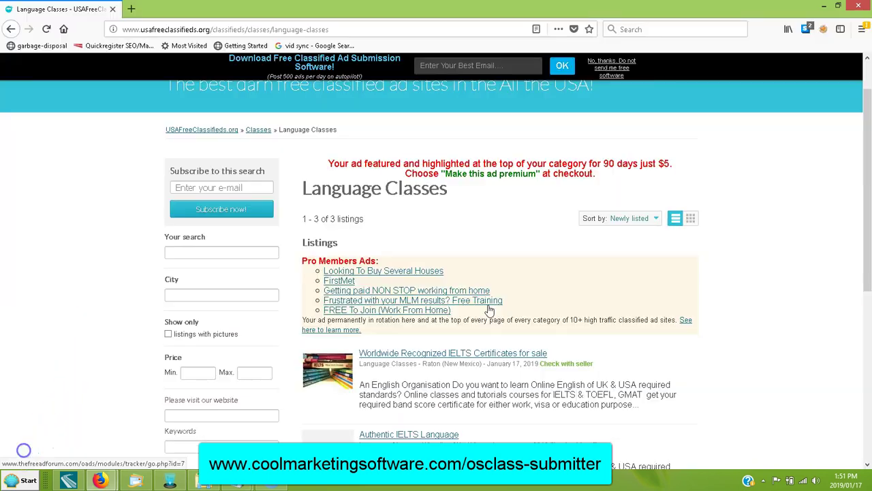
Step: Open the 'Worldwide Recognized IELTS Certificates for sale' listing and scroll through its description and video
left_click(498, 354)
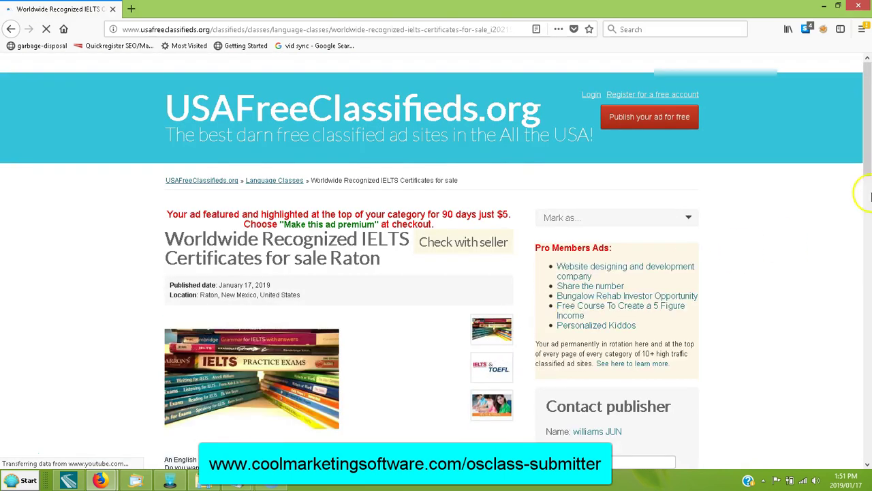
left_click_drag(864, 140, 867, 250)
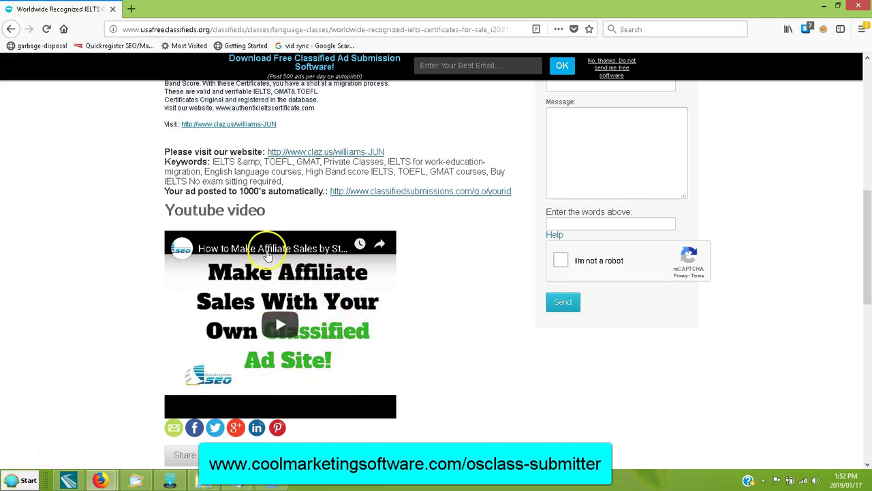
scroll(865, 267, "up", 3)
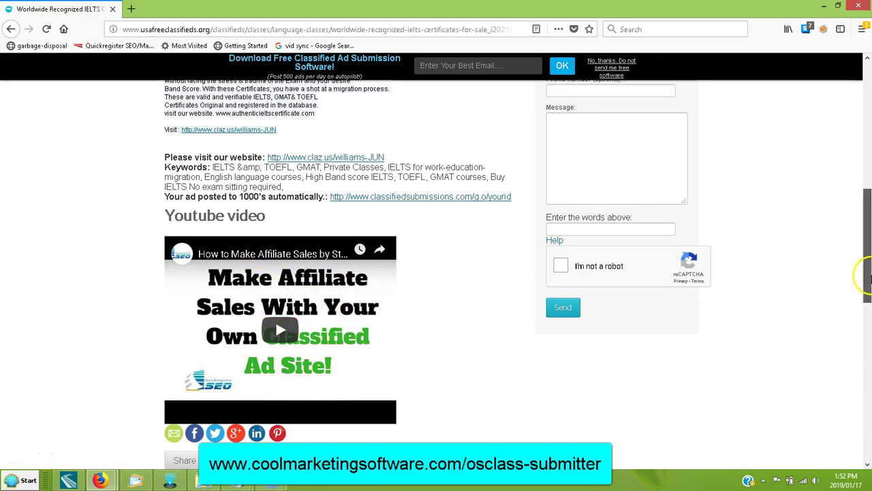
scroll(865, 253, "up", 3)
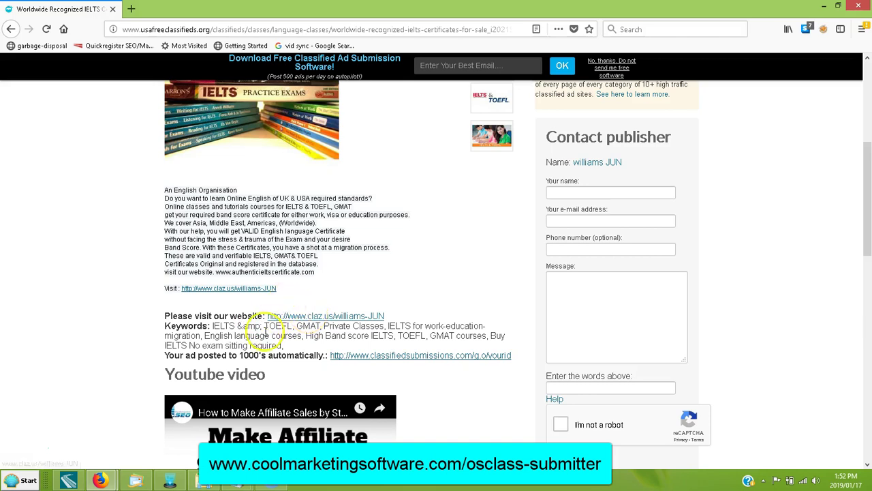
Step: Highlight the listing's Keywords line, then scroll to its publish date and images
left_click_drag(285, 346, 215, 327)
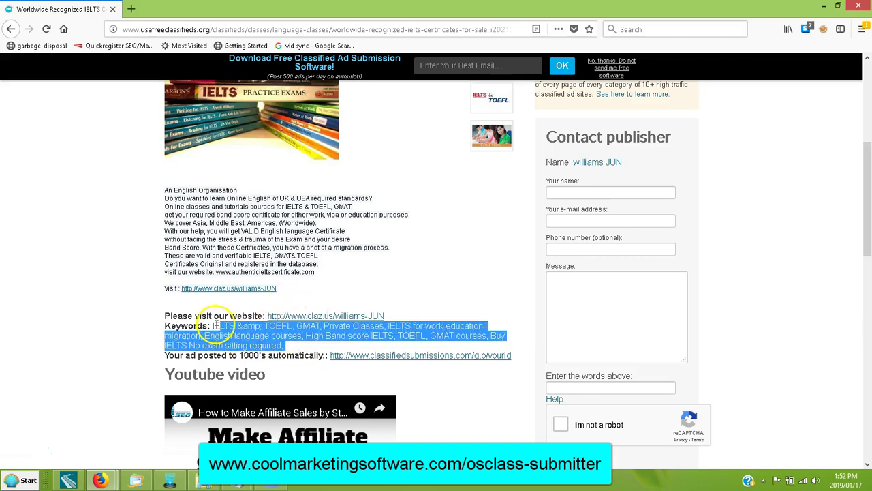
left_click_drag(867, 210, 866, 234)
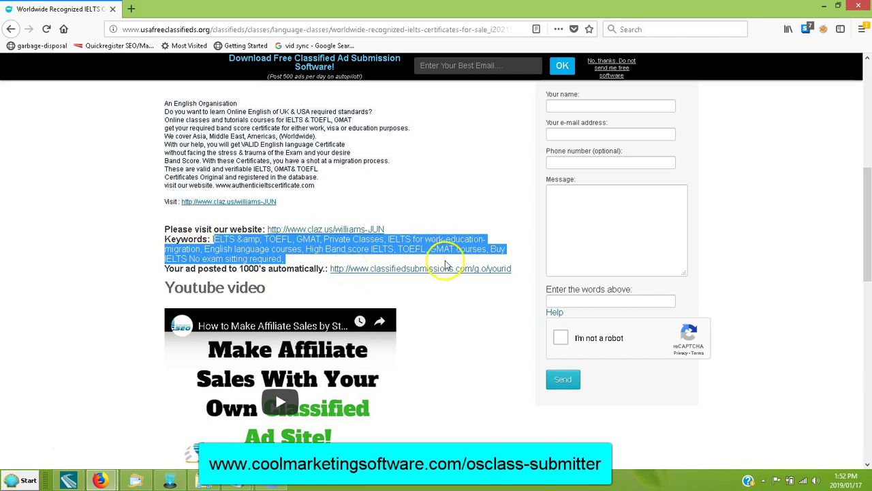
left_click_drag(869, 227, 857, 265)
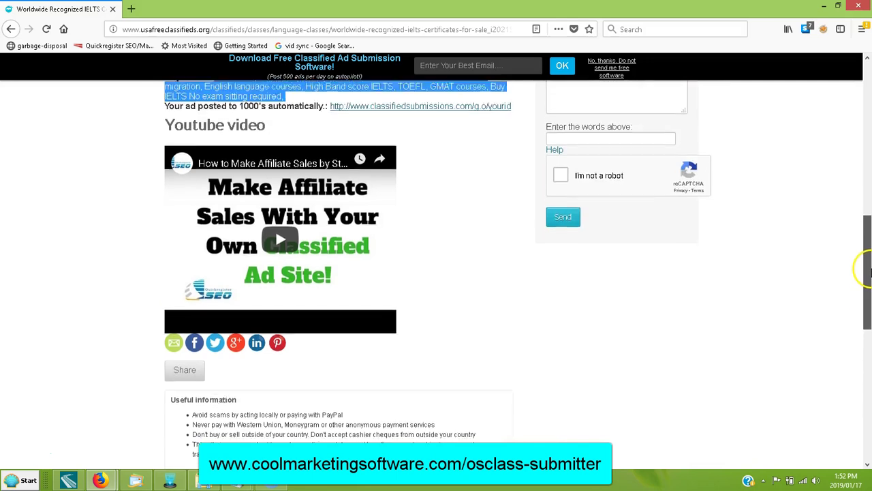
left_click_drag(870, 353, 869, 207)
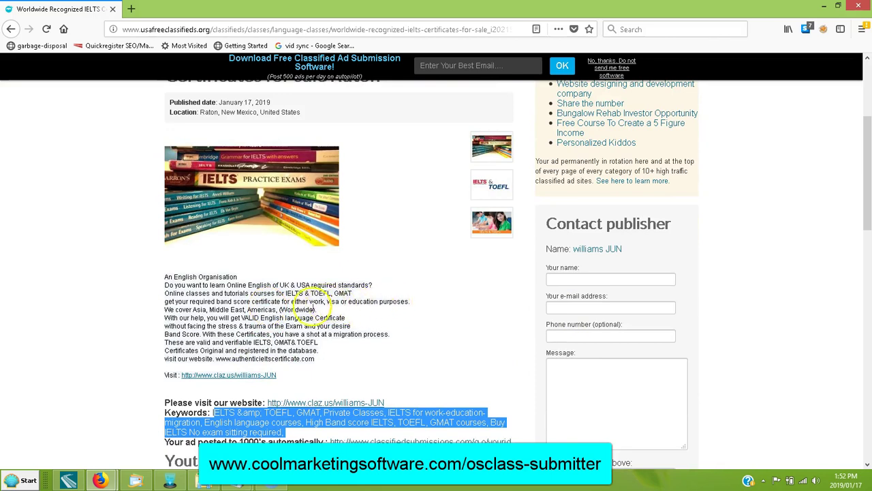
mouse_move(862, 195)
left_mouse_down()
mouse_move(867, 154)
mouse_move(864, 185)
left_mouse_up()
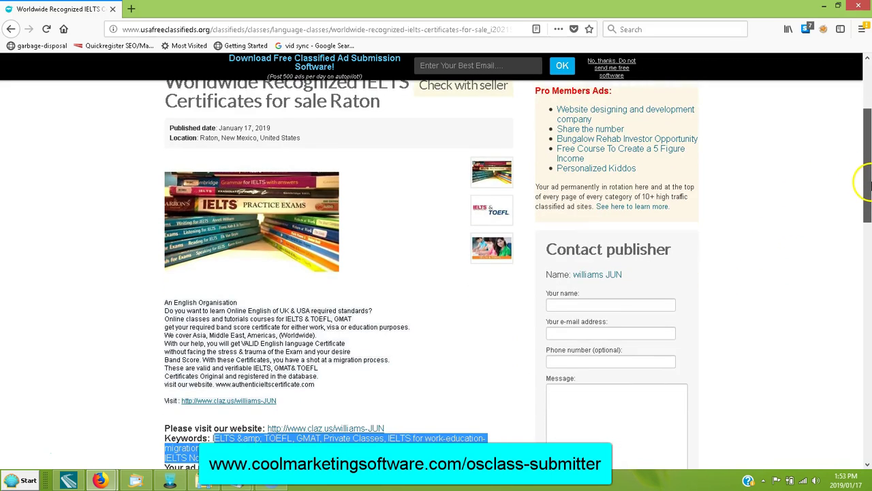
Step: Return to Osclass Submitter and pause the posting run
left_click(170, 481)
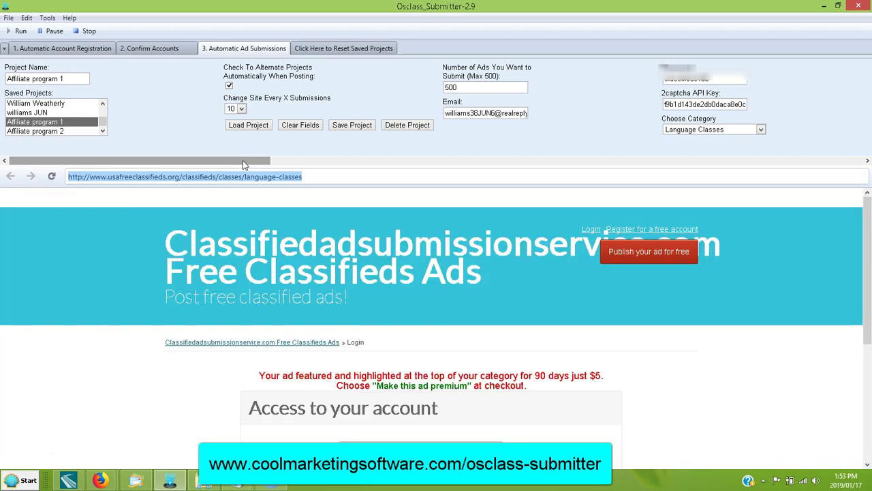
left_click(55, 31)
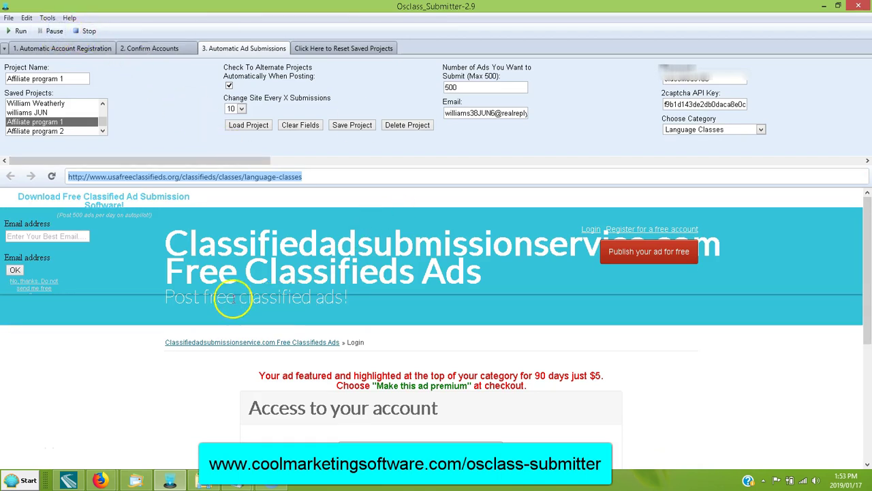